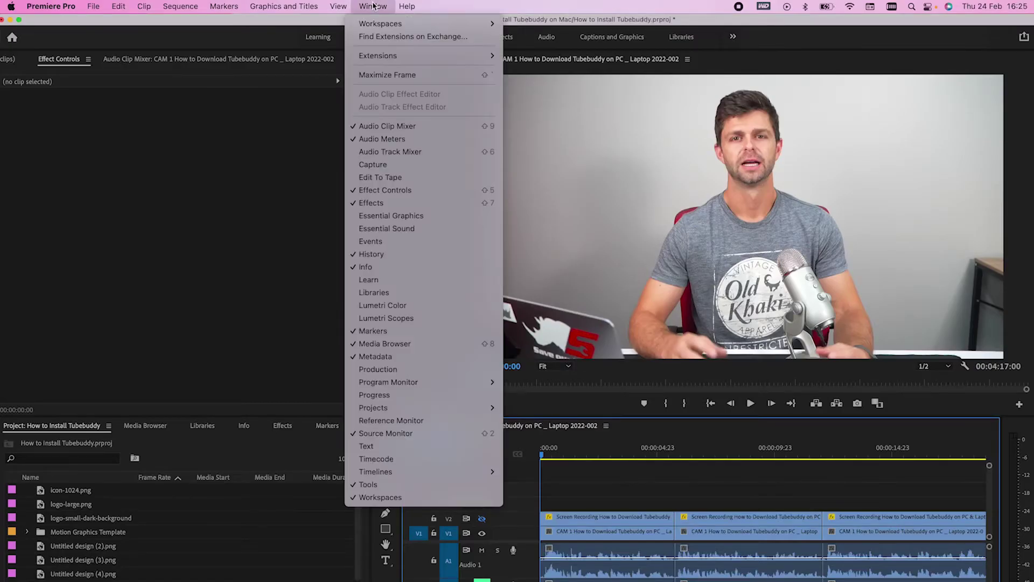
# Step: Open EasyEdit Viewer from Window > Extensions and show its Links title templates
pyautogui.moveTo(412, 60)
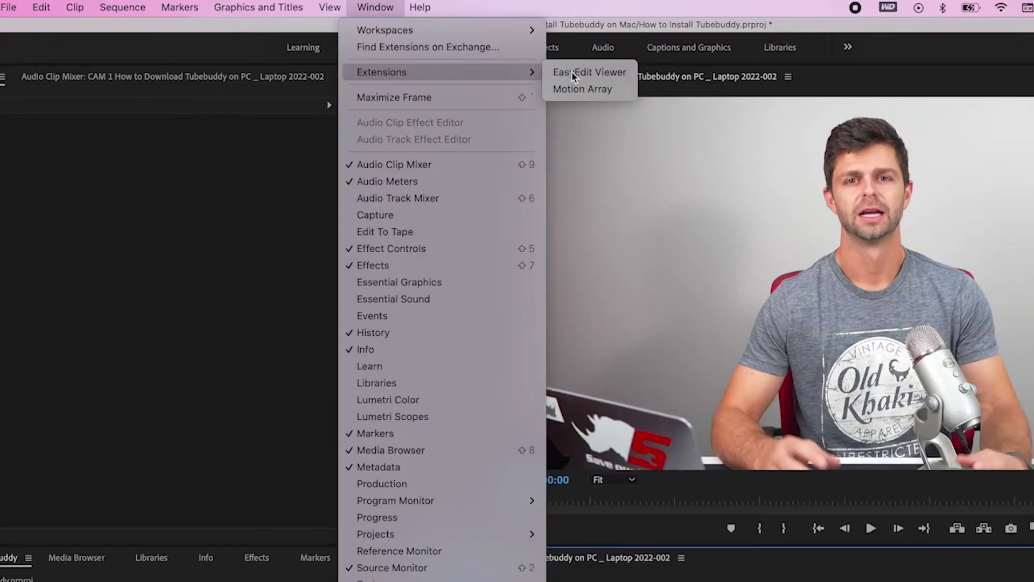
pyautogui.click(572, 72)
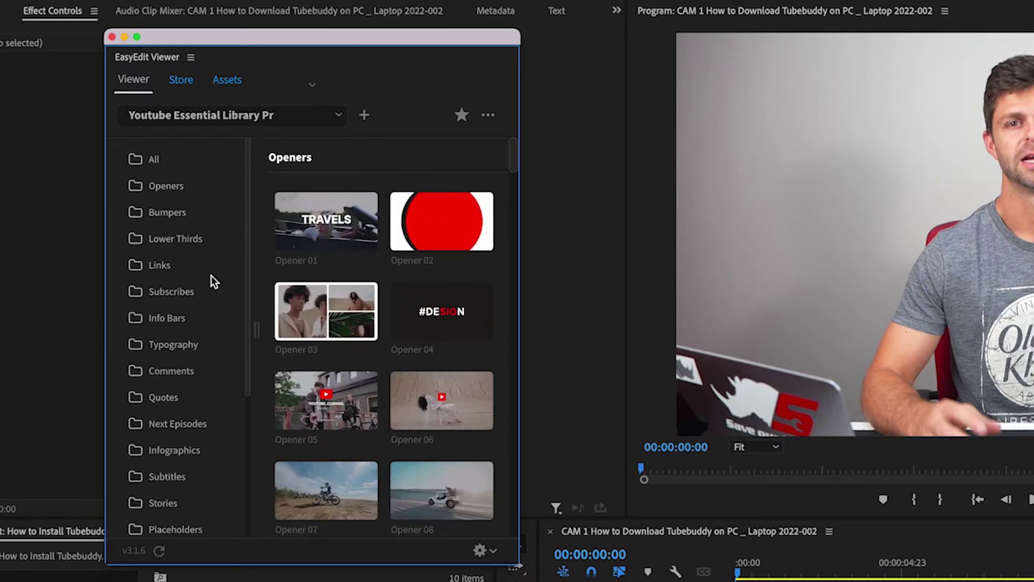
pyautogui.click(167, 266)
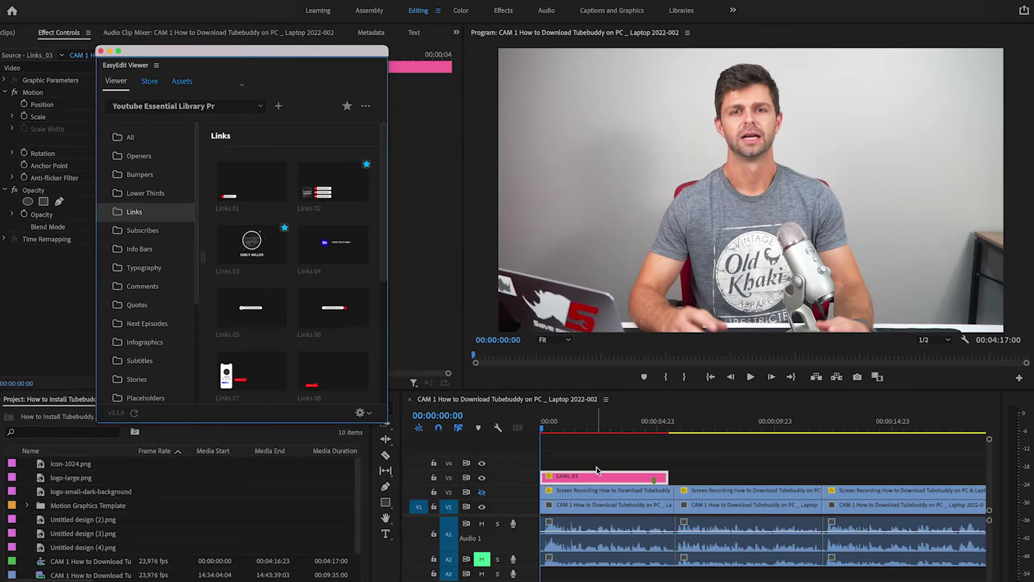
# Step: Close EasyEdit Viewer and play the sequence until the Links_03 title fades out
pyautogui.click(100, 52)
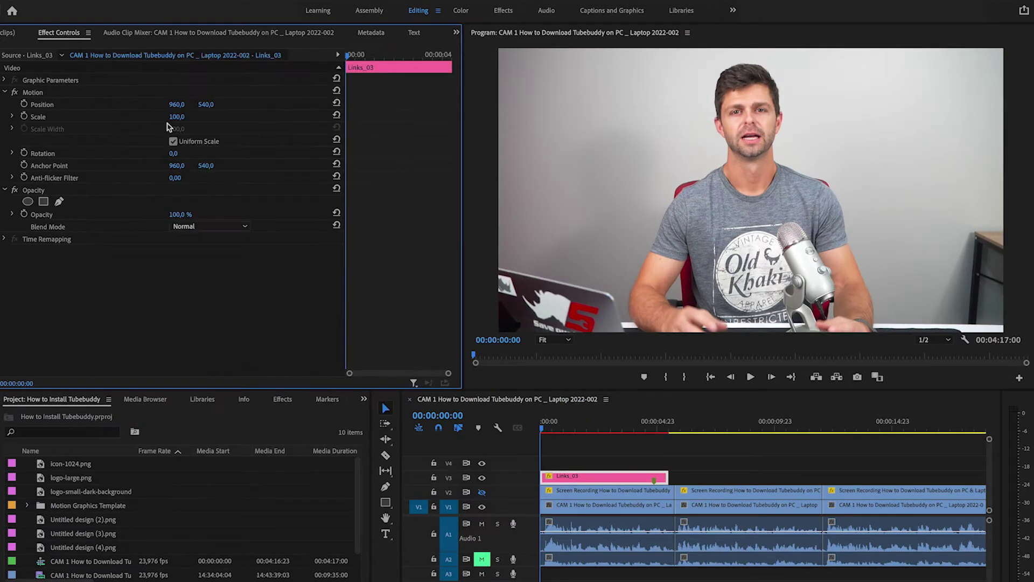
pyautogui.click(523, 431)
pyautogui.press('space')
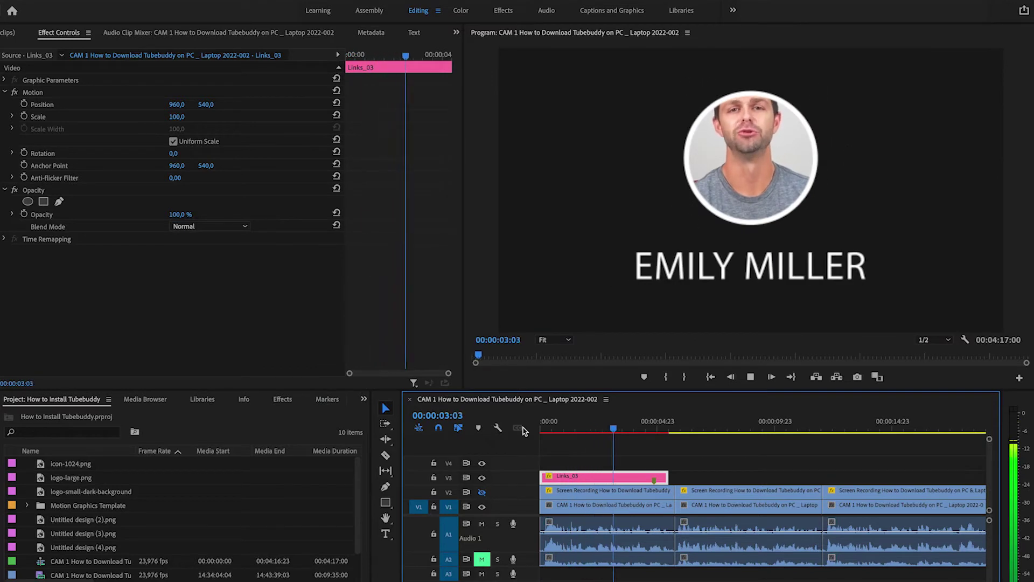
pyautogui.press('space')
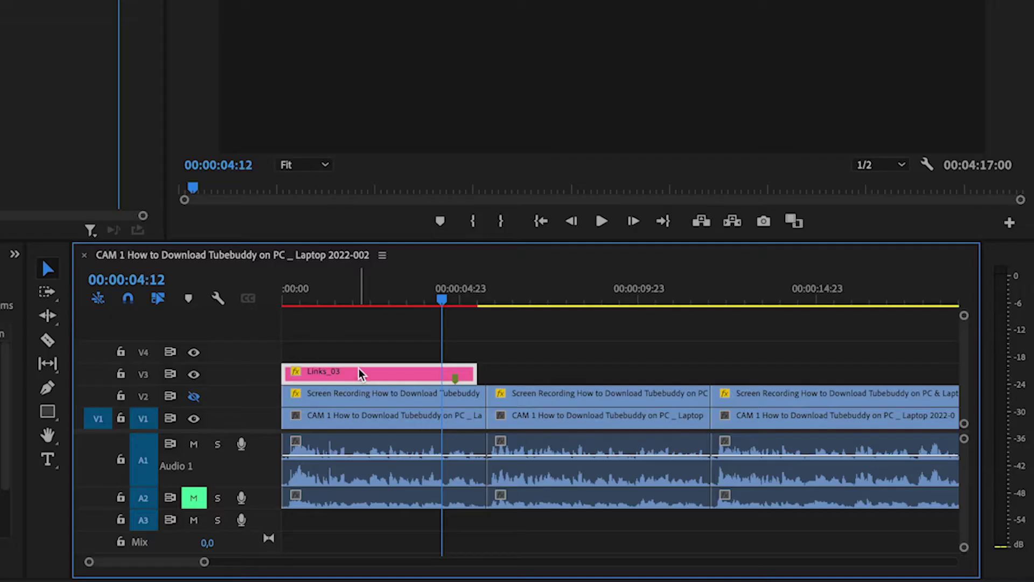
# Step: Move Links_03 up to V4, place icon-1024.png on V3 beneath it, and trim the logo's end slightly
pyautogui.moveTo(591, 476); pyautogui.dragTo(591, 467)
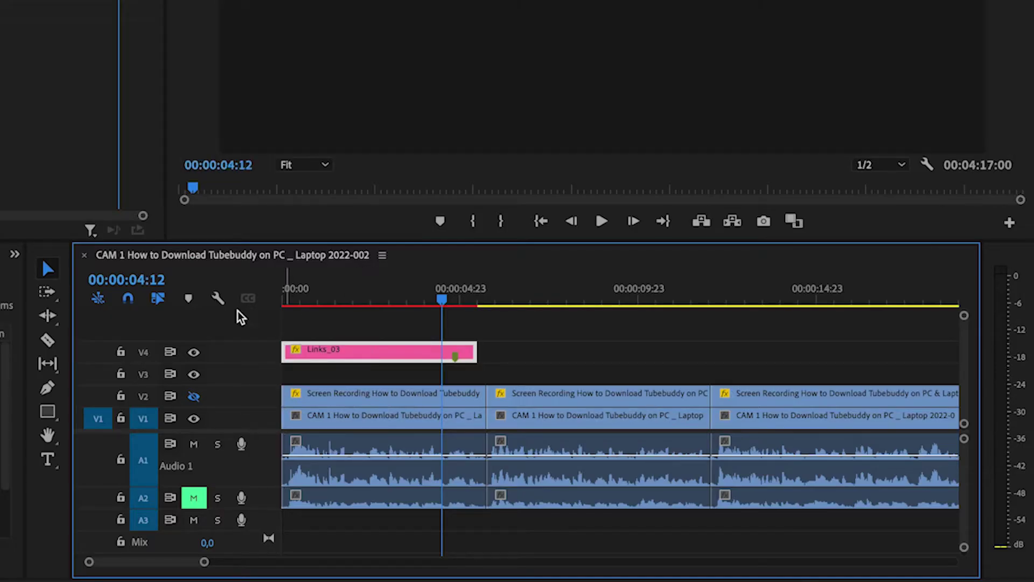
pyautogui.click(392, 298)
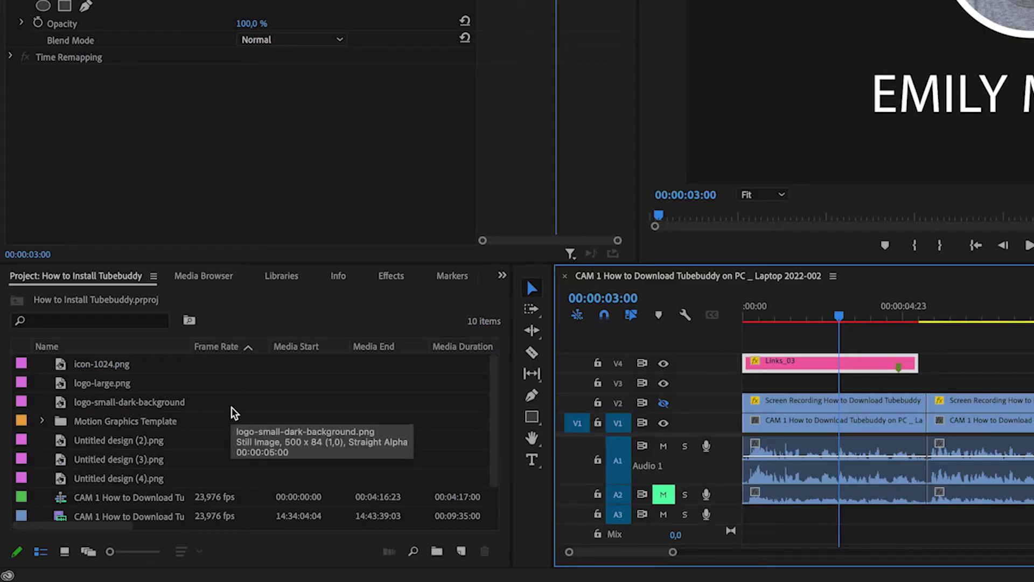
pyautogui.moveTo(110, 365); pyautogui.dragTo(773, 389)
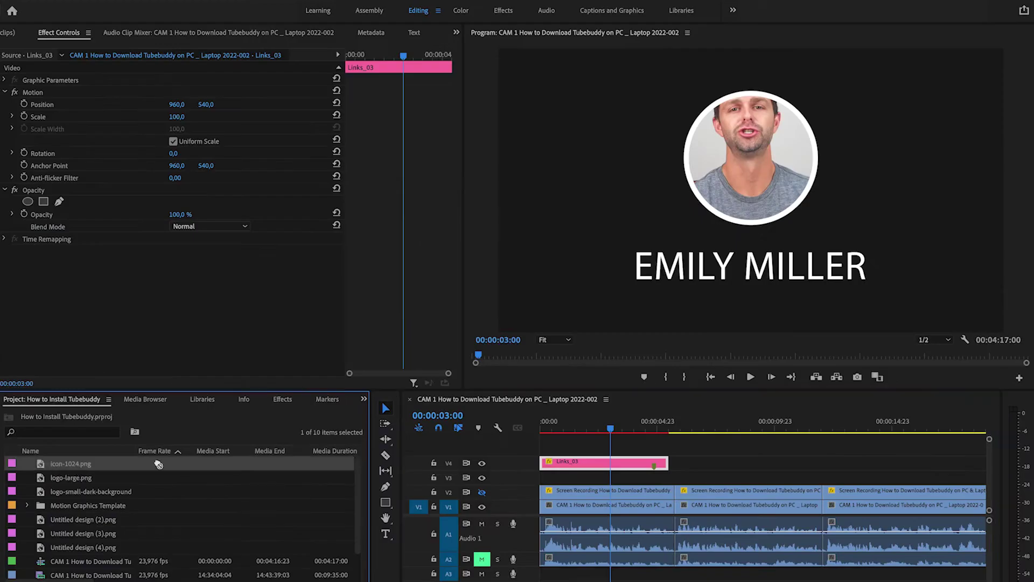
pyautogui.moveTo(555, 482); pyautogui.dragTo(555, 482)
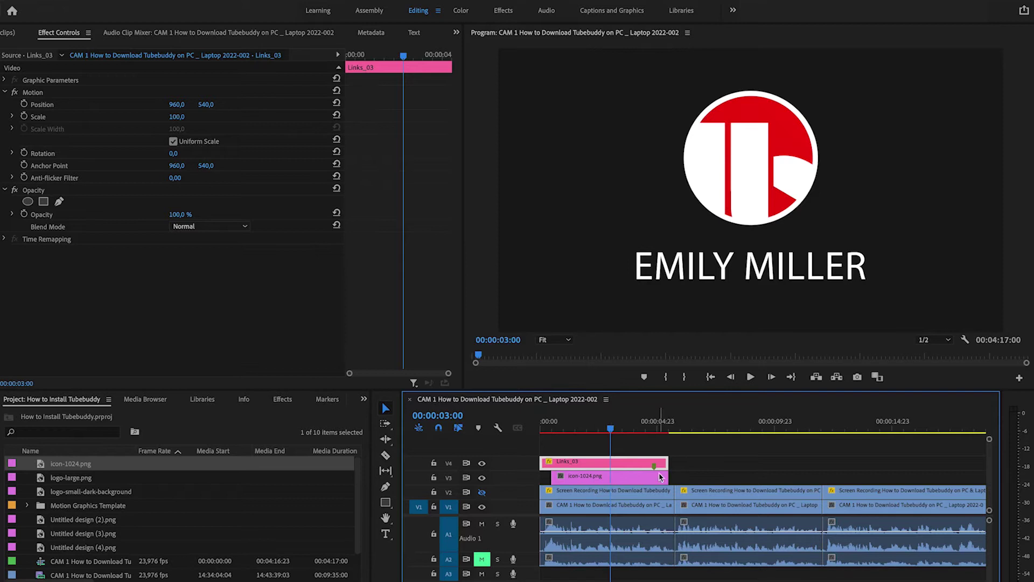
pyautogui.moveTo(662, 476); pyautogui.dragTo(649, 476)
# Step: Scale the icon-1024.png logo to 53% at position 960, 415 inside the title circle
pyautogui.click(593, 428)
pyautogui.click(612, 480)
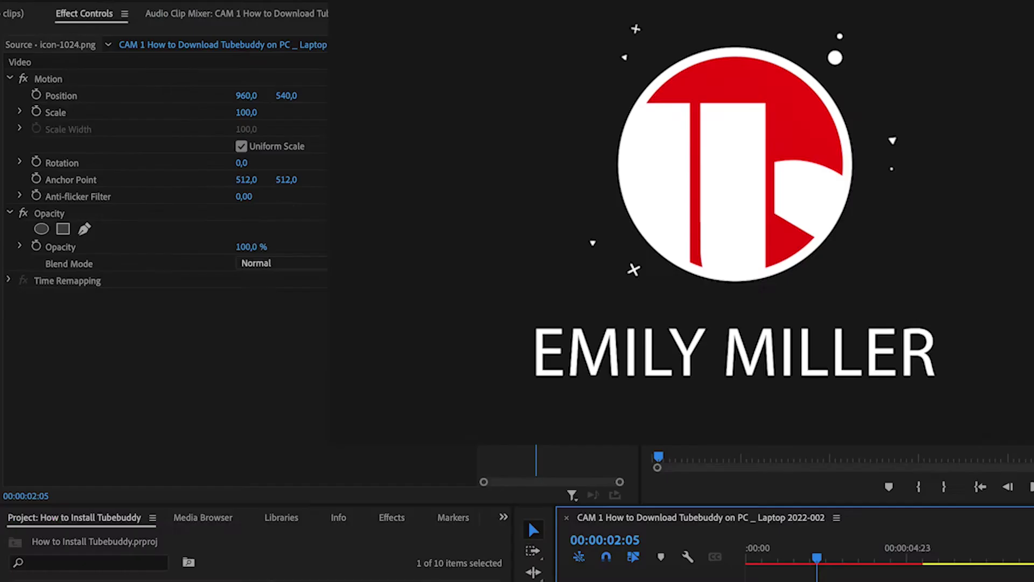
pyautogui.moveTo(259, 120); pyautogui.dragTo(242, 101)
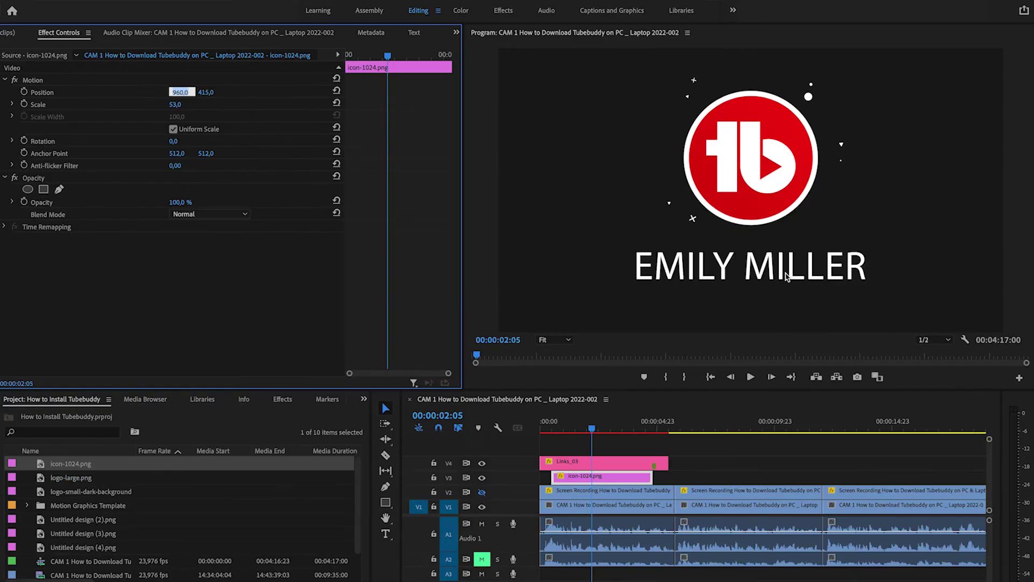
pyautogui.click(607, 465)
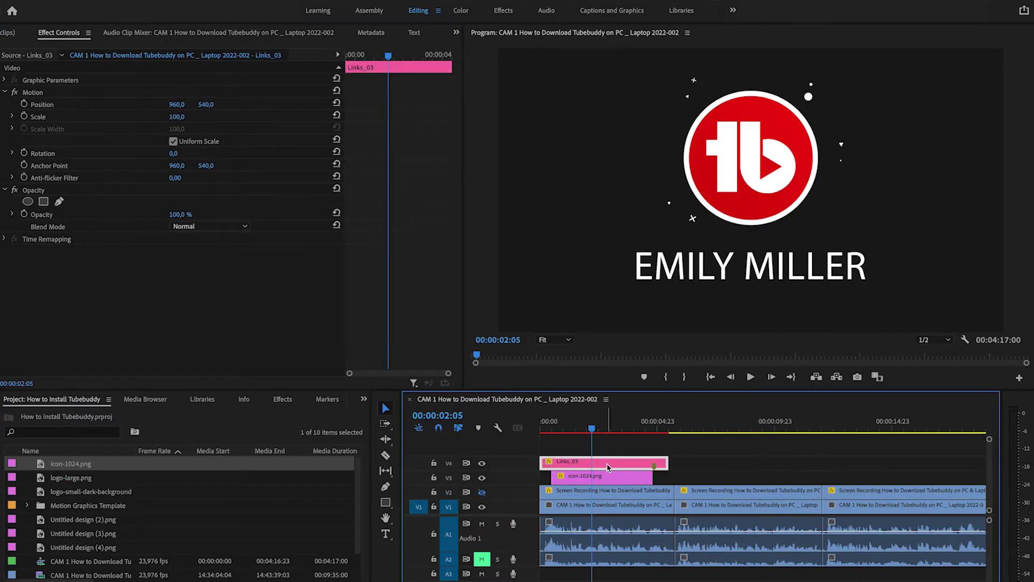
# Step: In the Captions and Graphics workspace, change the title's name text to Tubebuddy and preview it
pyautogui.click(604, 13)
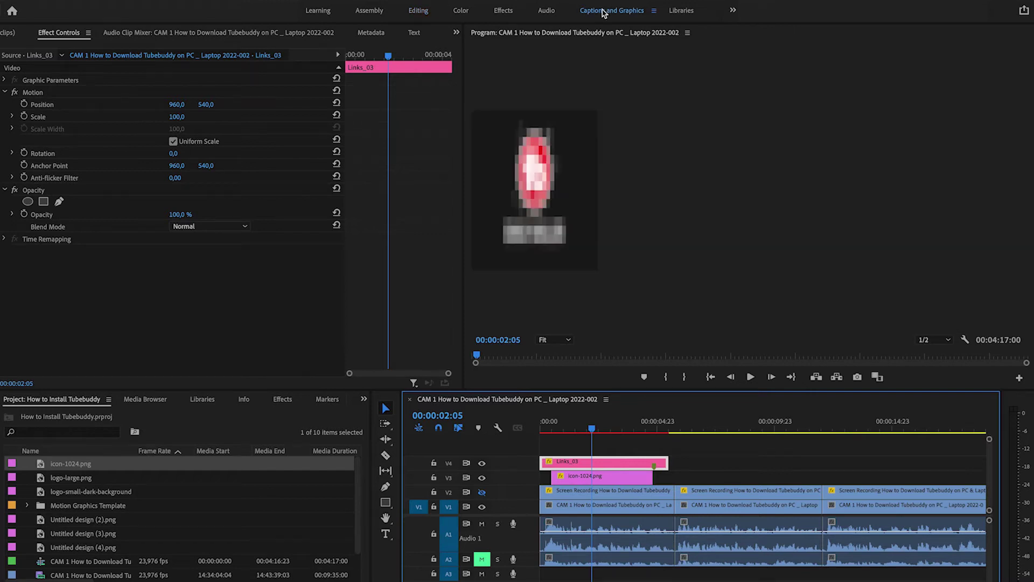
pyautogui.click(907, 99)
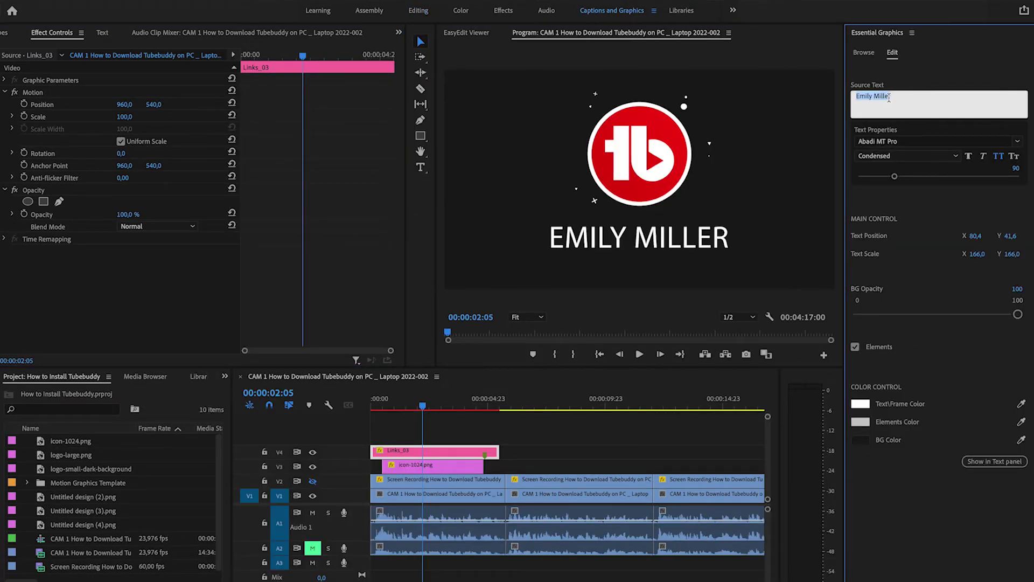
pyautogui.write('Tubebuddy')
pyautogui.press('space')
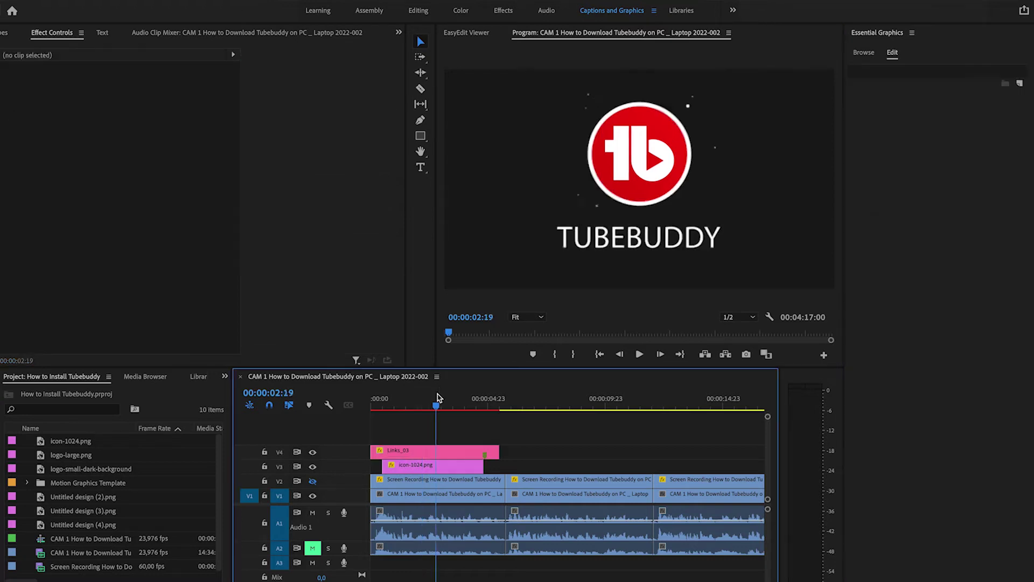
pyautogui.click(365, 399)
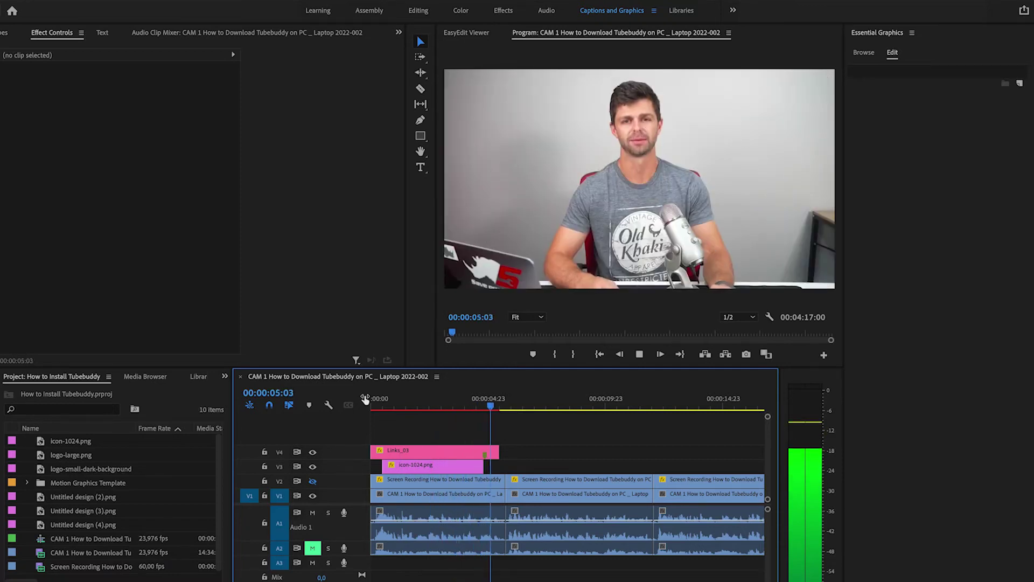
pyautogui.press('space')
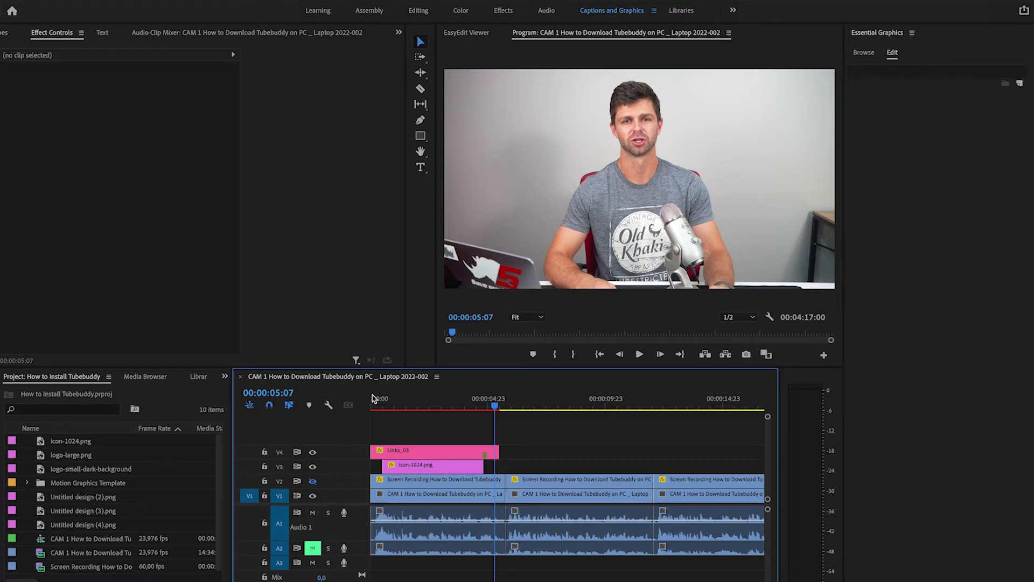
# Step: Add ES_Fairy Dust 2 to A3 at the start and delete its portion after the cut
pyautogui.click(418, 404)
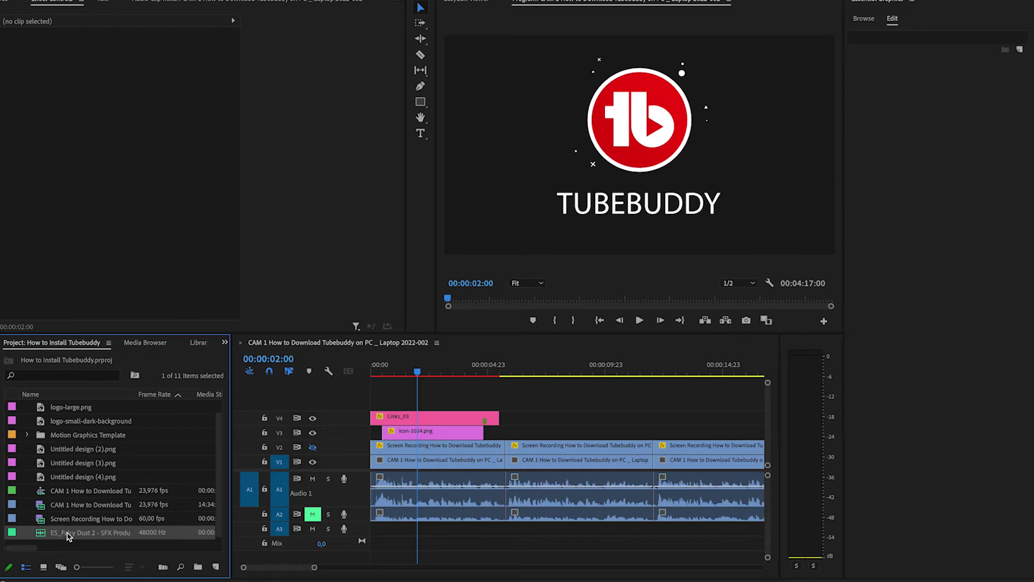
pyautogui.moveTo(424, 540); pyautogui.dragTo(372, 537)
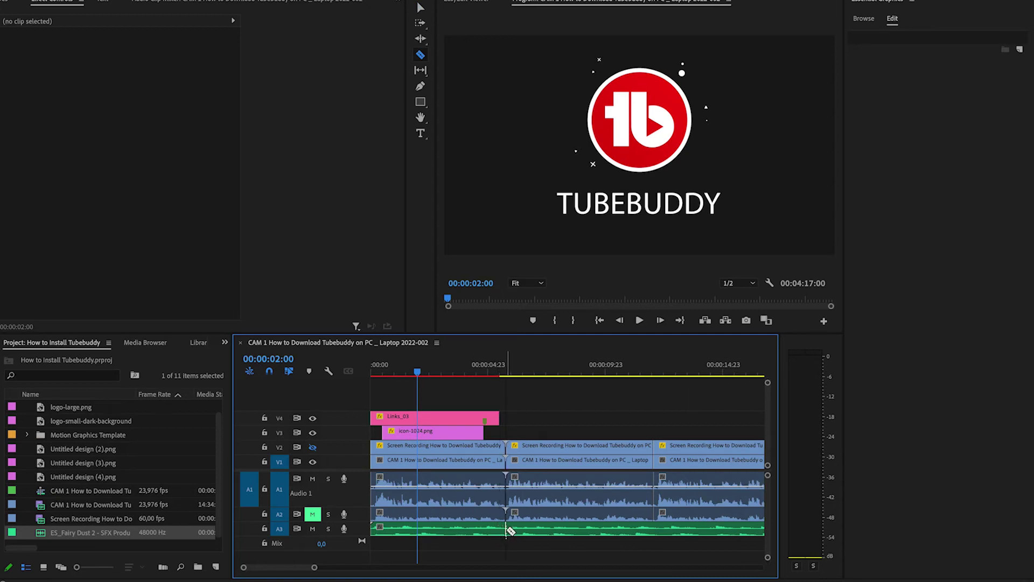
pyautogui.click(551, 531)
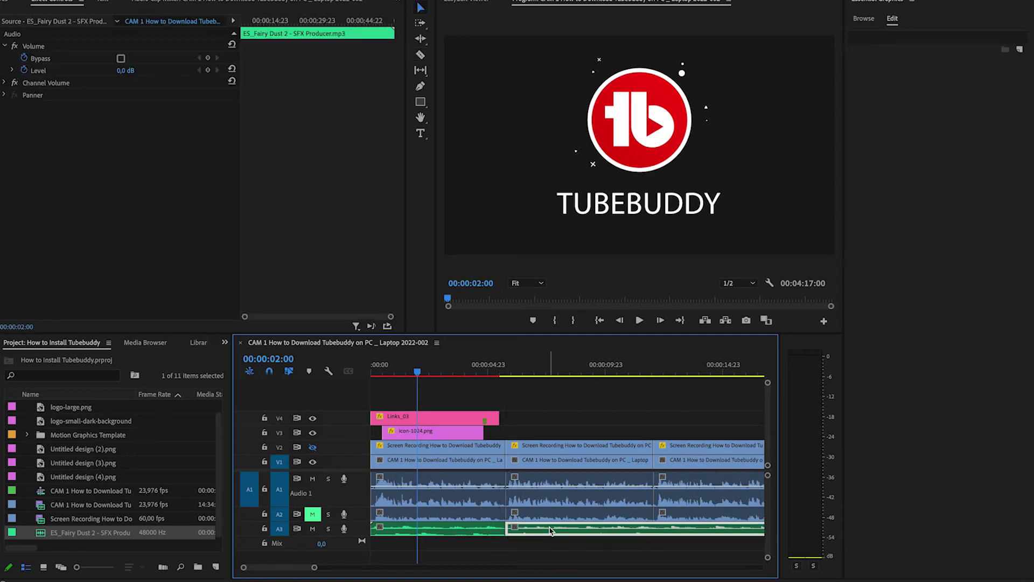
pyautogui.press('Delete')
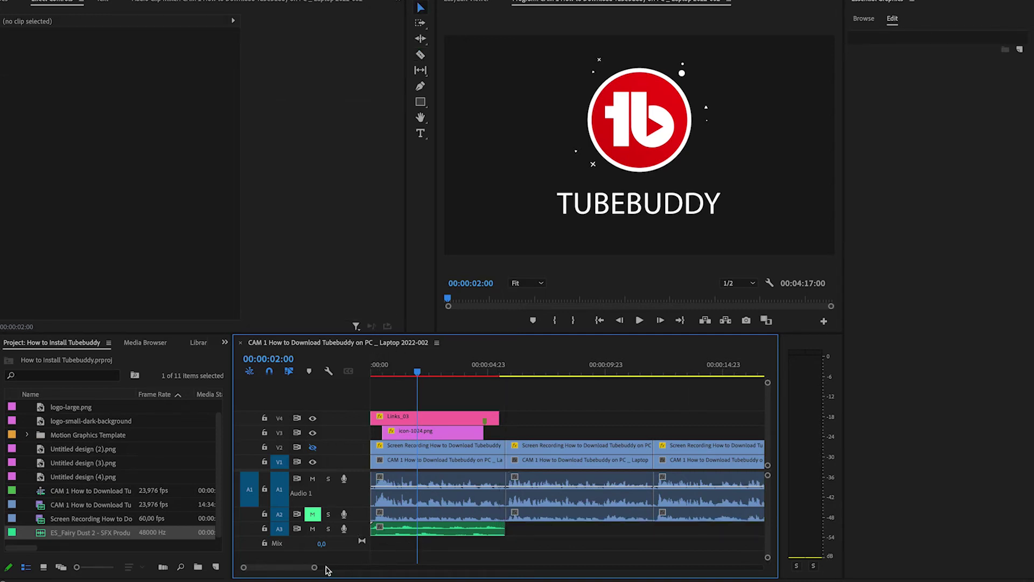
pyautogui.moveTo(313, 571); pyautogui.dragTo(285, 570)
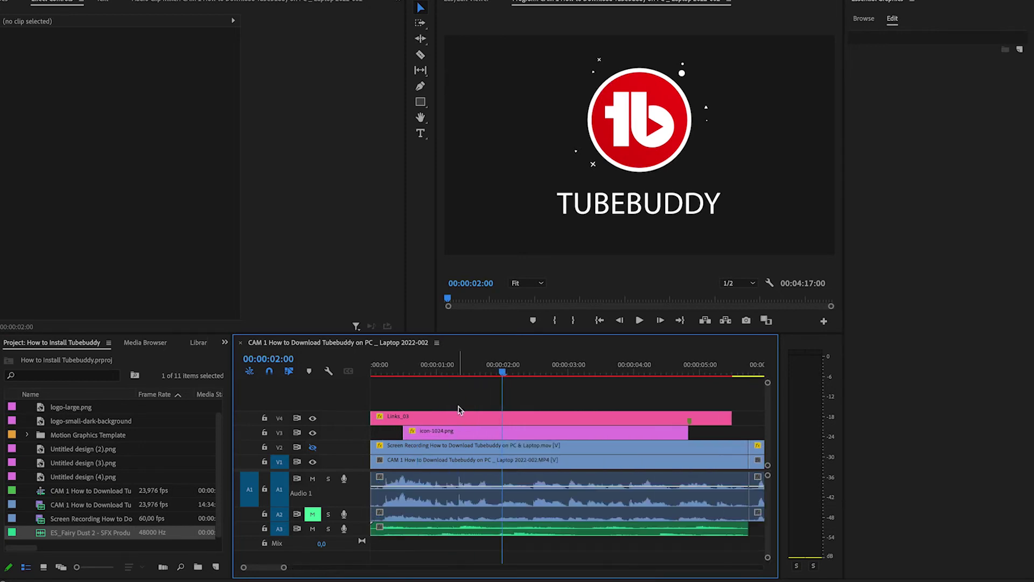
pyautogui.moveTo(436, 370); pyautogui.dragTo(423, 371)
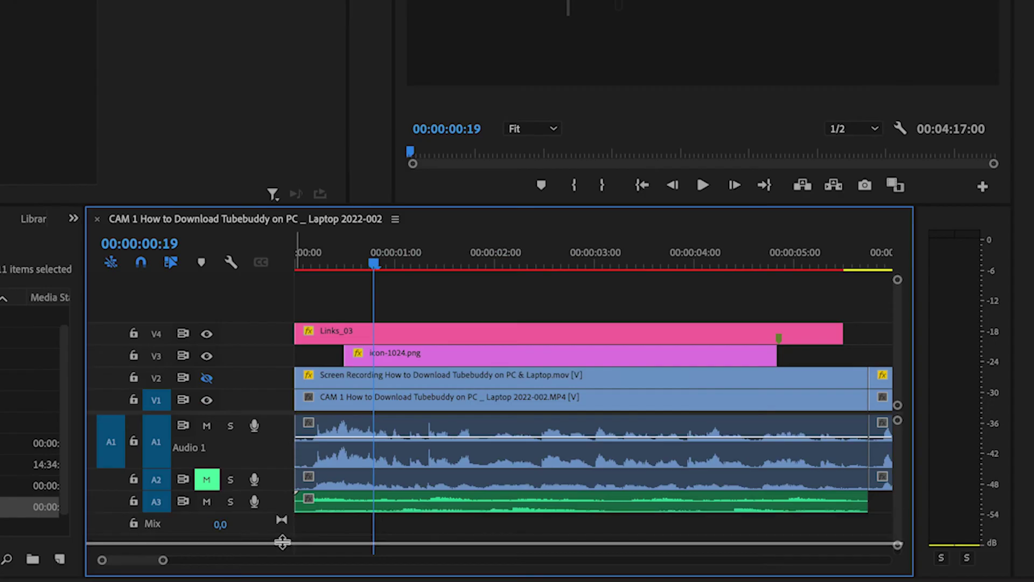
# Step: Expand Audio 3 and lower a volume keyframe at the clip start so the sound fades in
pyautogui.moveTo(283, 542); pyautogui.dragTo(281, 548)
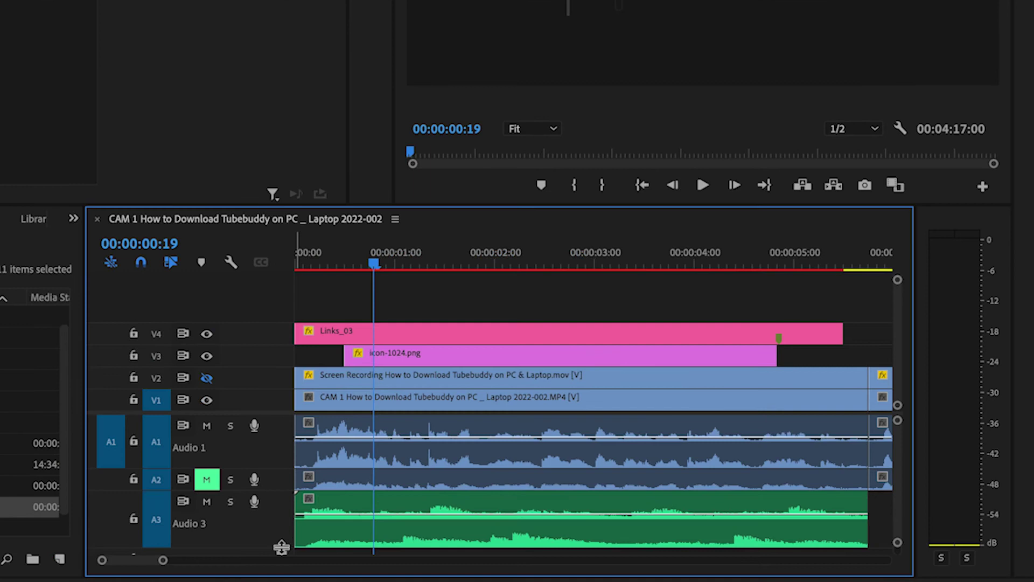
pyautogui.click(349, 538)
pyautogui.scroll(-2, 273, 495)
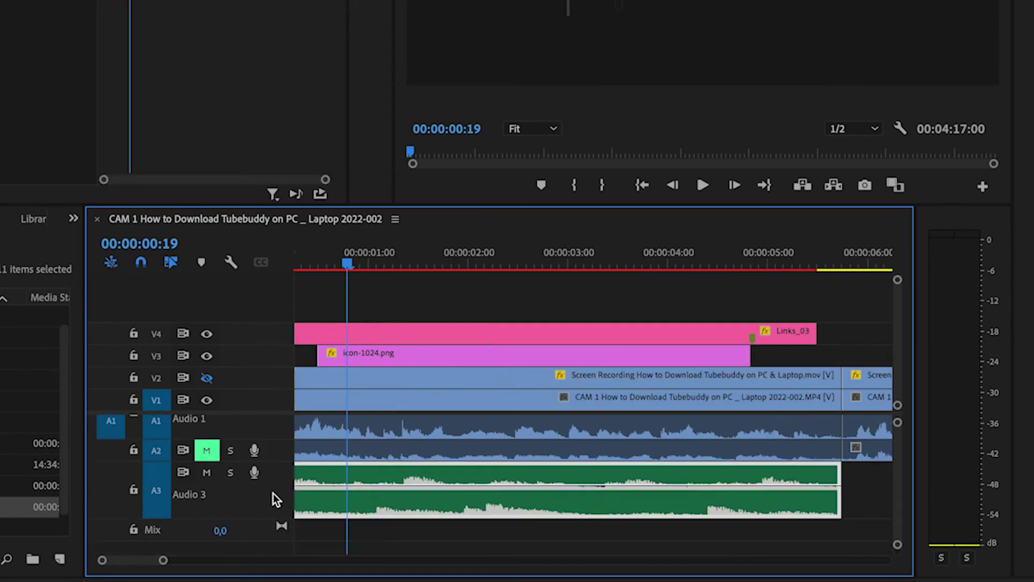
pyautogui.moveTo(278, 527); pyautogui.dragTo(277, 544)
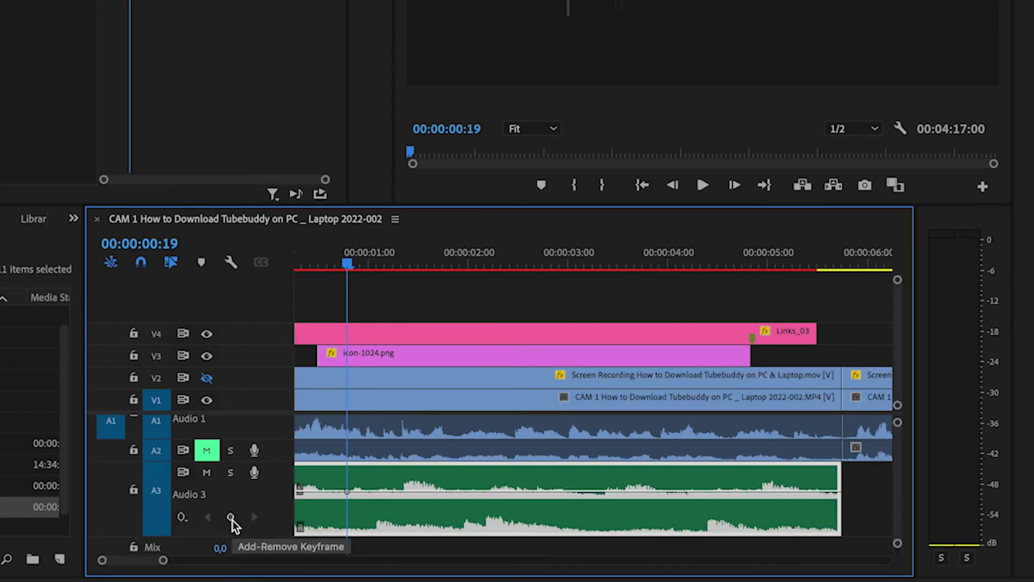
pyautogui.press('Home')
pyautogui.click(231, 519)
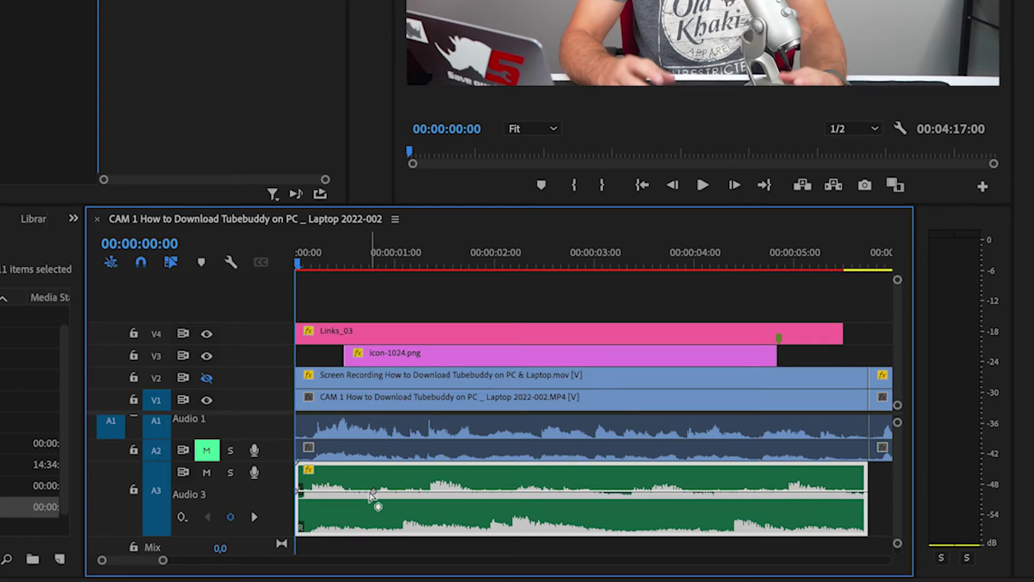
pyautogui.moveTo(300, 490); pyautogui.dragTo(297, 513)
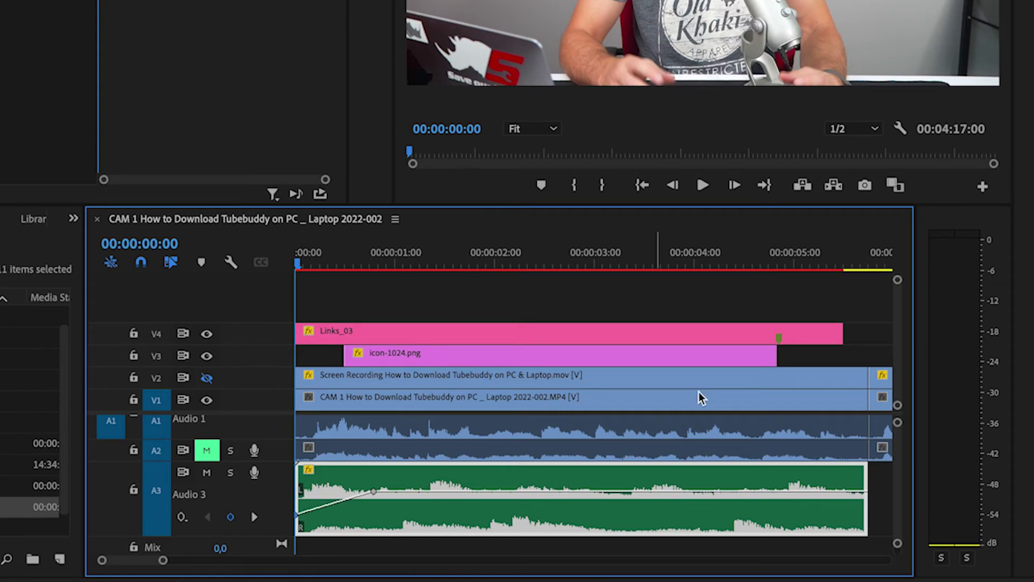
# Step: Add a volume keyframe at 00:00:04:13, lower the end point to fade out, and play back
pyautogui.click(748, 251)
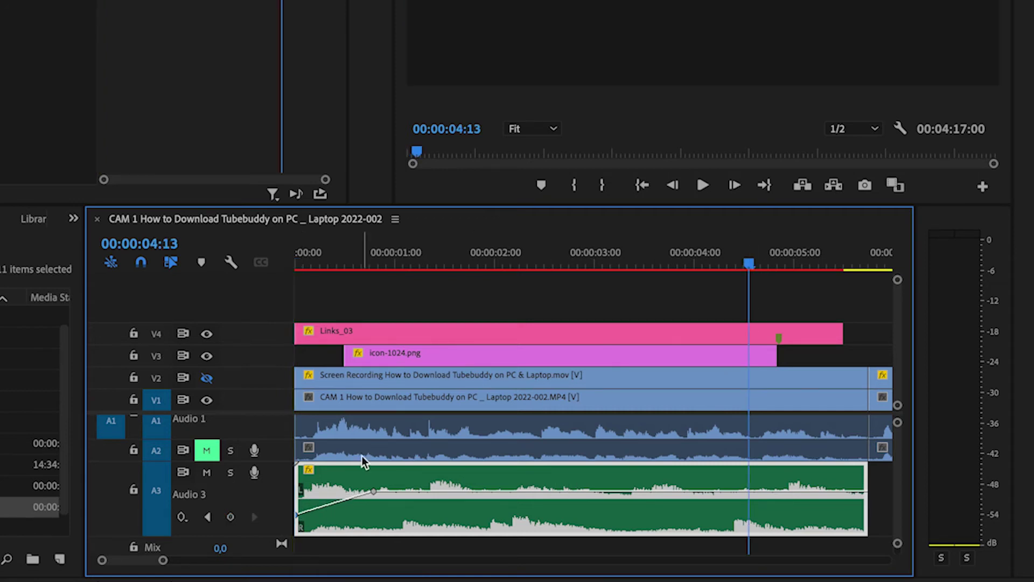
pyautogui.click(230, 518)
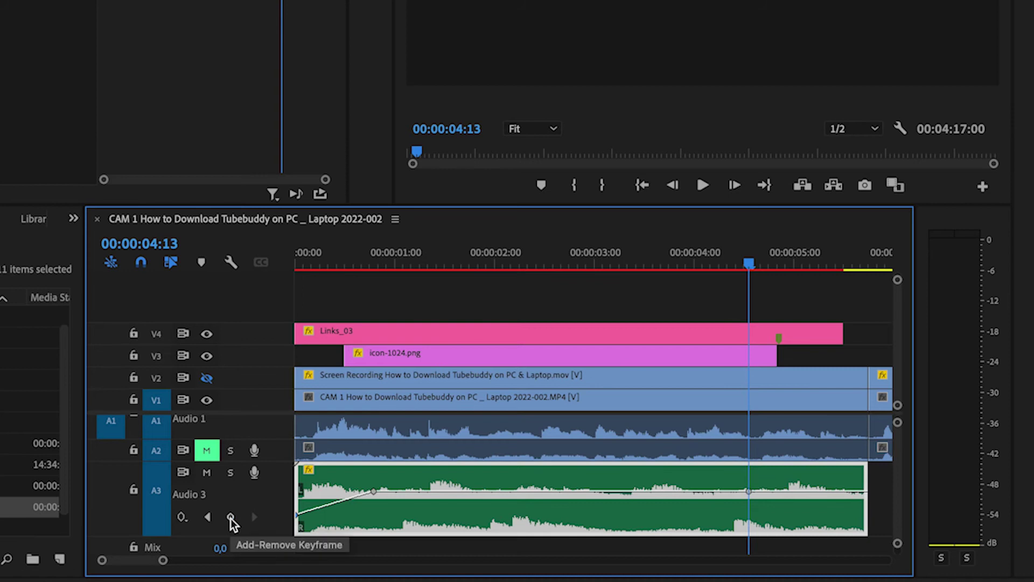
pyautogui.press('Down')
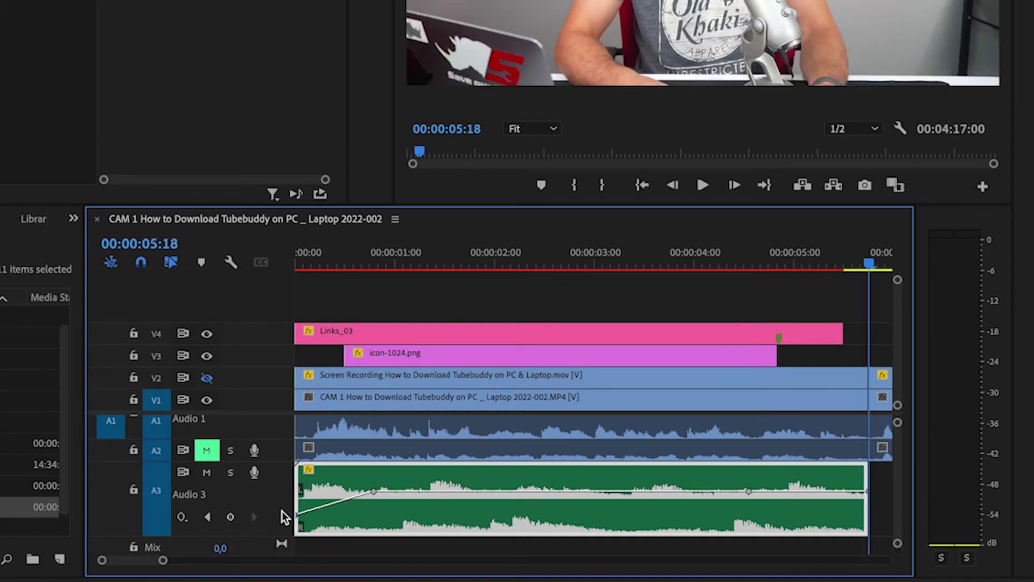
pyautogui.moveTo(867, 493); pyautogui.dragTo(868, 516)
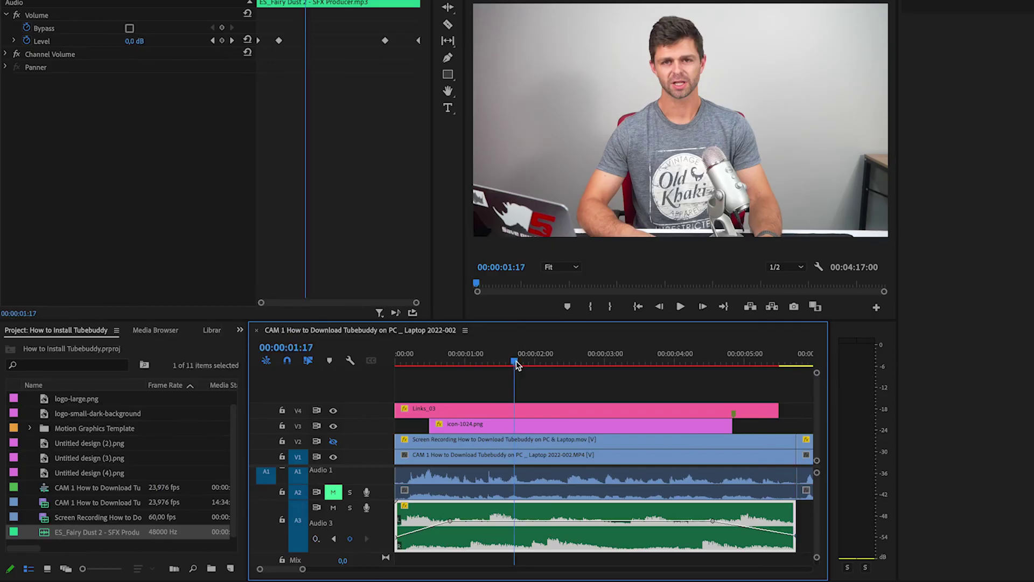
pyautogui.press('Home')
pyautogui.press('space')
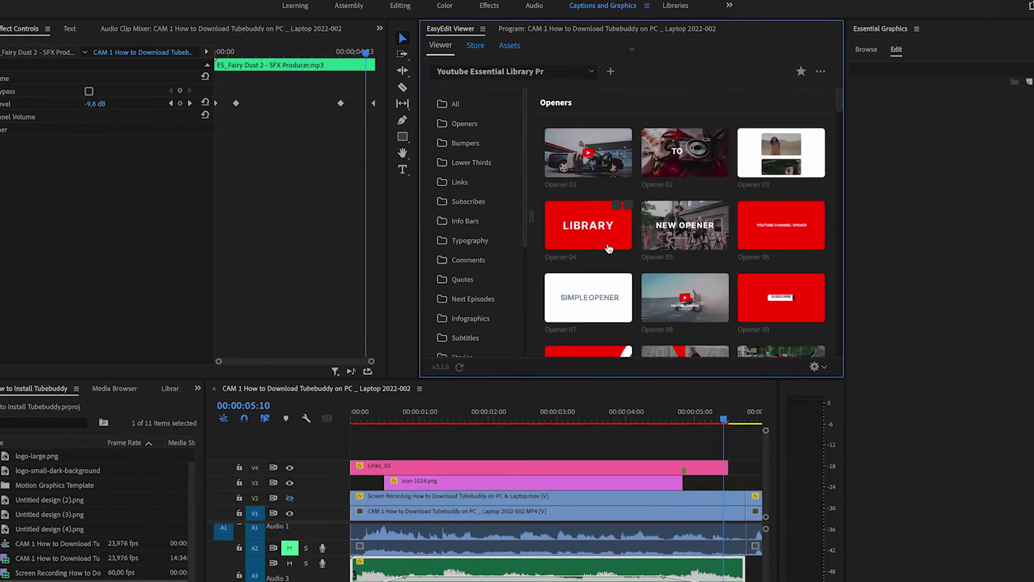
# Step: Scroll the EasyEdit Viewer grid past Openers, Bumpers and Lower Thirds to the Links section
pyautogui.scroll(-5, 705, 308)
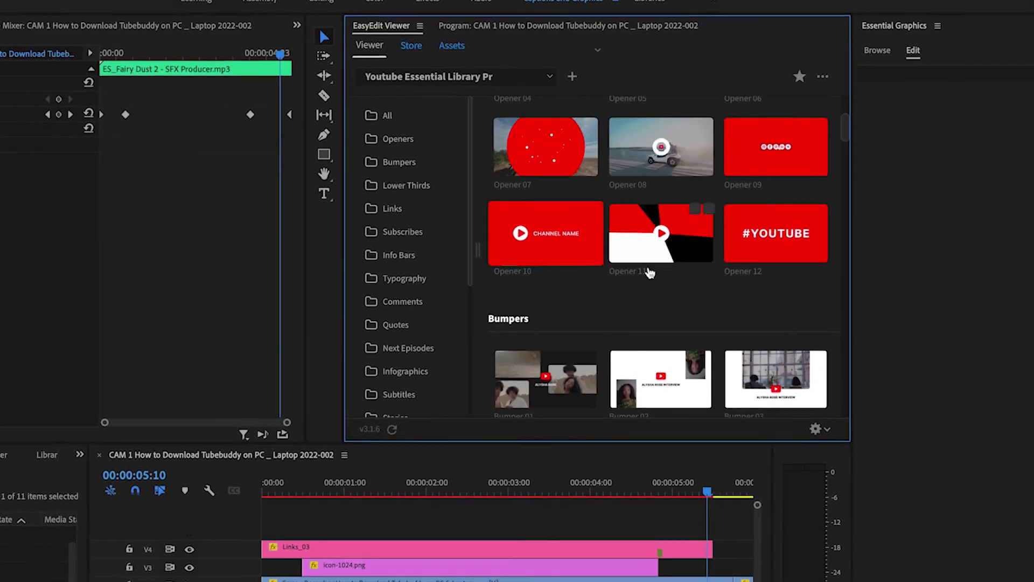
pyautogui.scroll(-2, 704, 291)
pyautogui.scroll(-6, 703, 298)
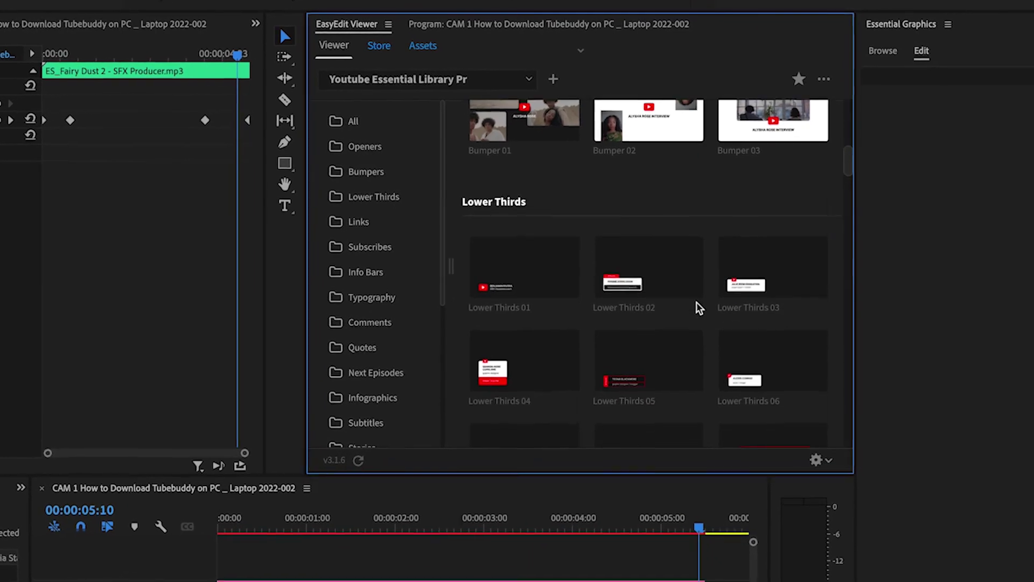
pyautogui.scroll(-8, 700, 383)
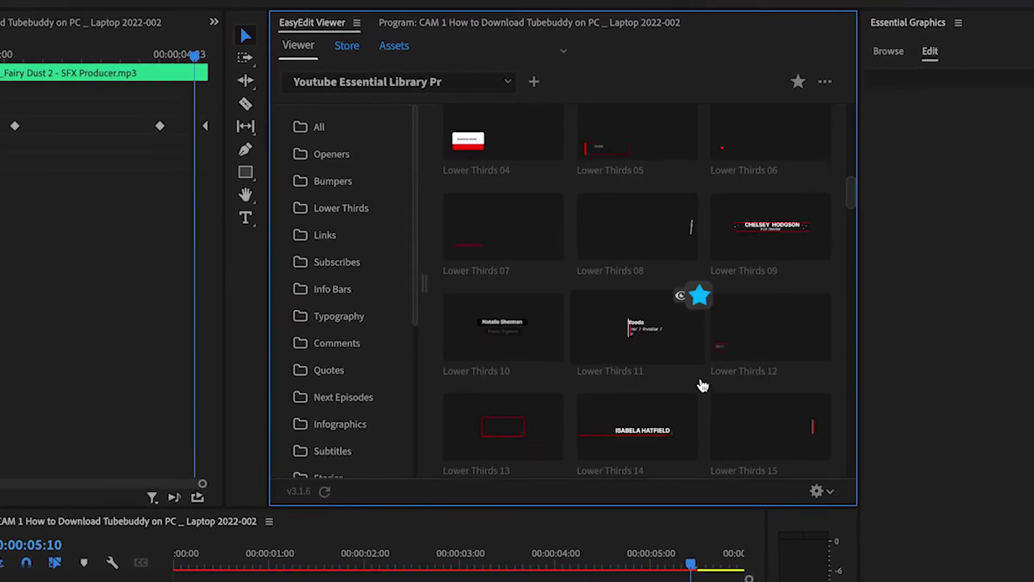
pyautogui.scroll(-6, 698, 398)
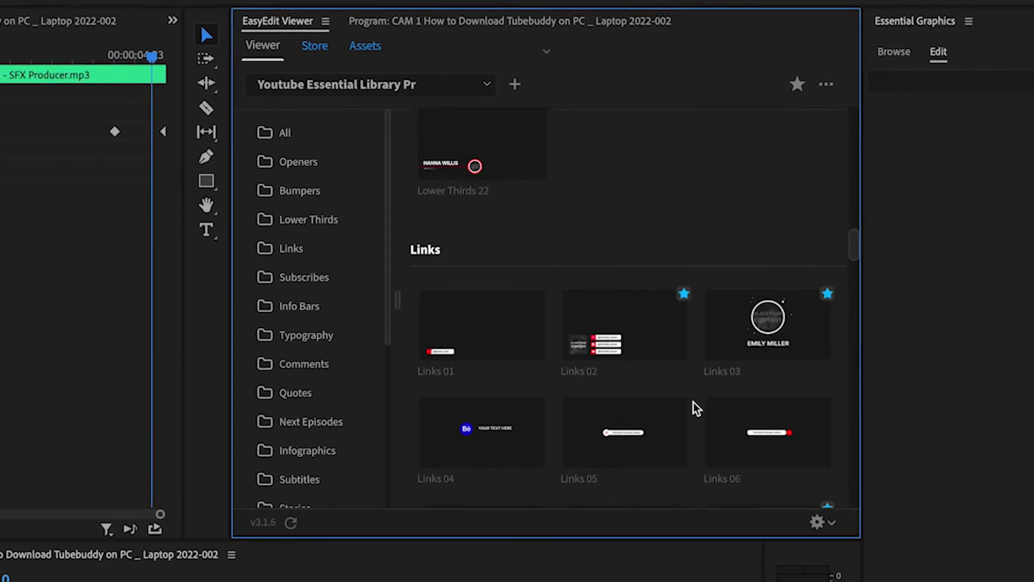
pyautogui.scroll(-2, 690, 414)
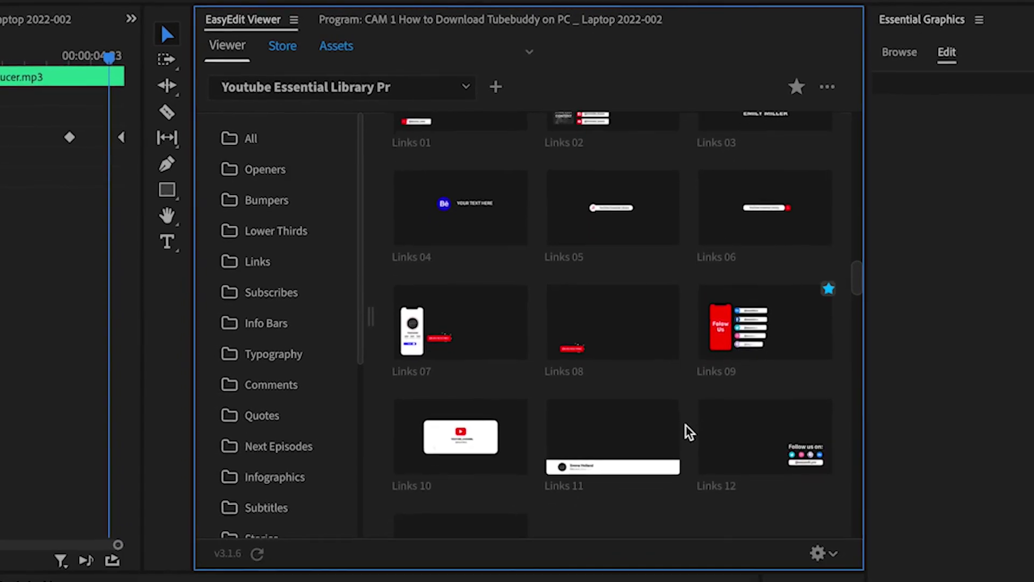